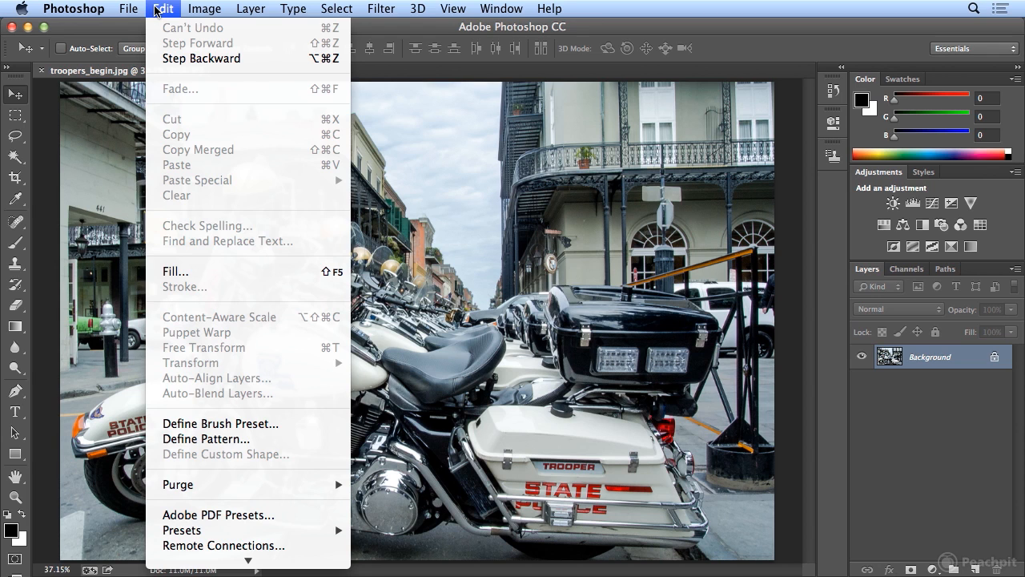
Open the keyboard shortcuts editor and save a summary of the Photoshop Defaults set to the Desktop as Photoshop Defaults.htm
{"action": "mouse_move", "coordinate": [240, 560]}
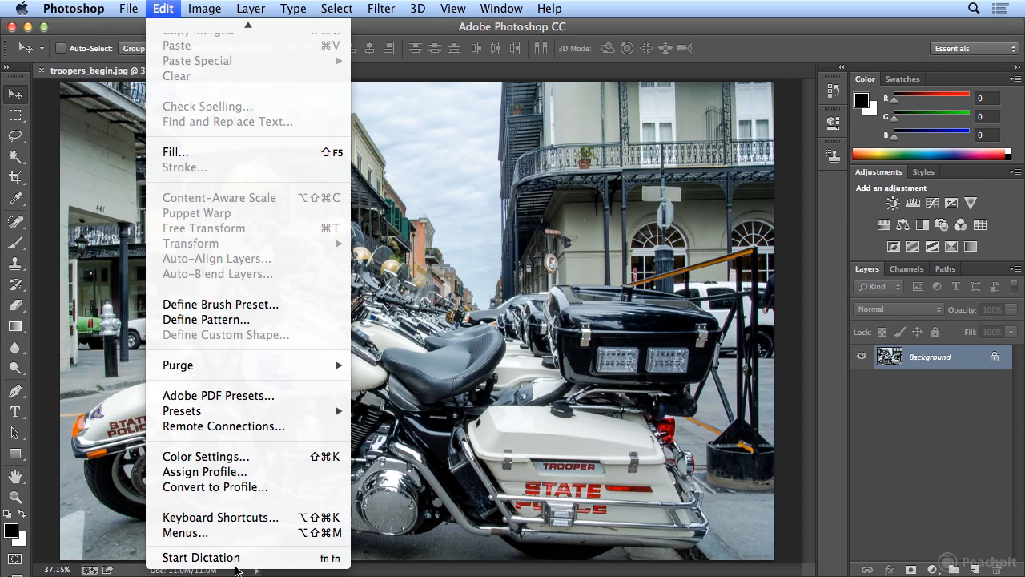
{"action": "left_click", "coordinate": [297, 521]}
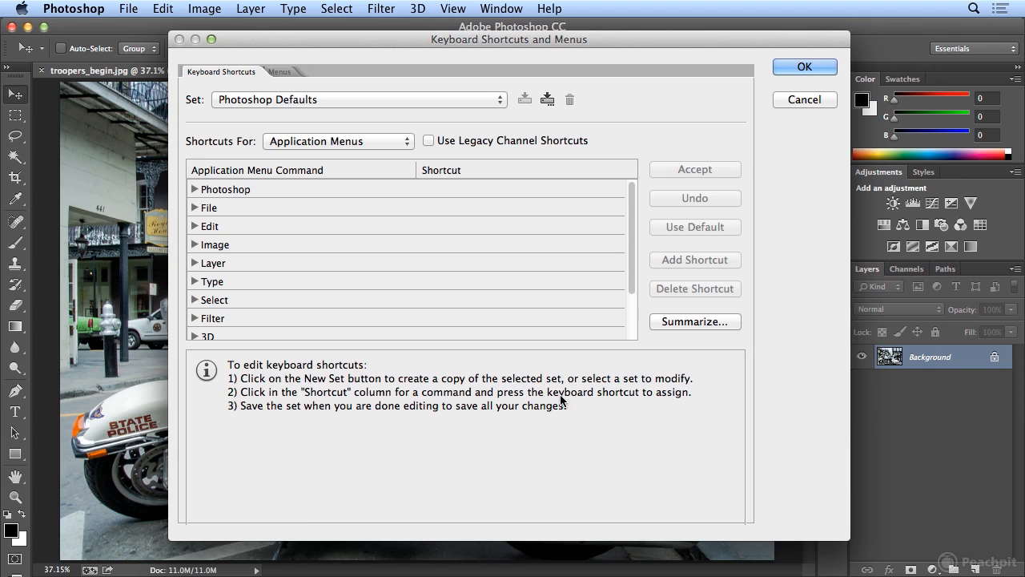
{"action": "left_click", "coordinate": [411, 99]}
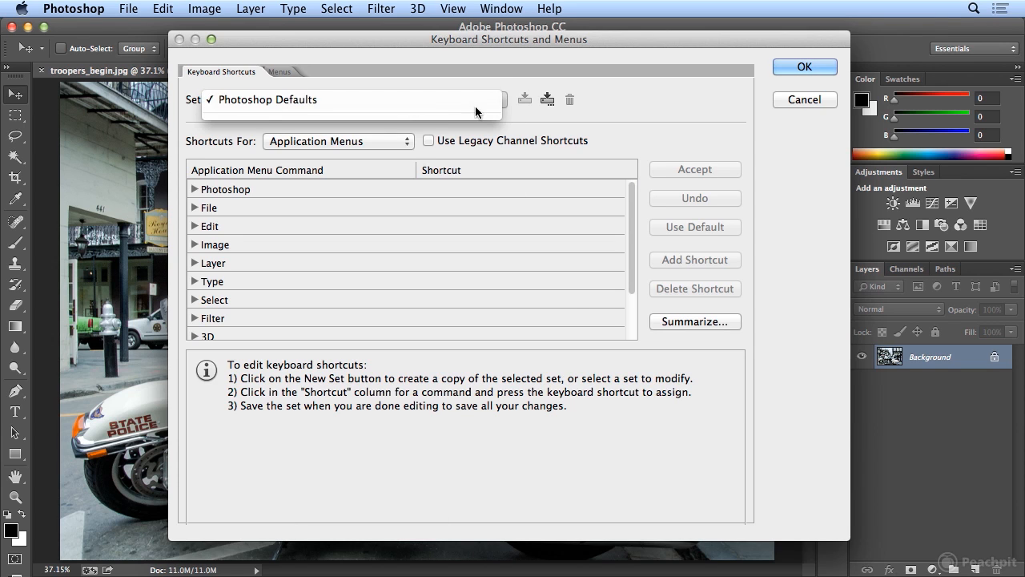
{"action": "left_click", "coordinate": [670, 118]}
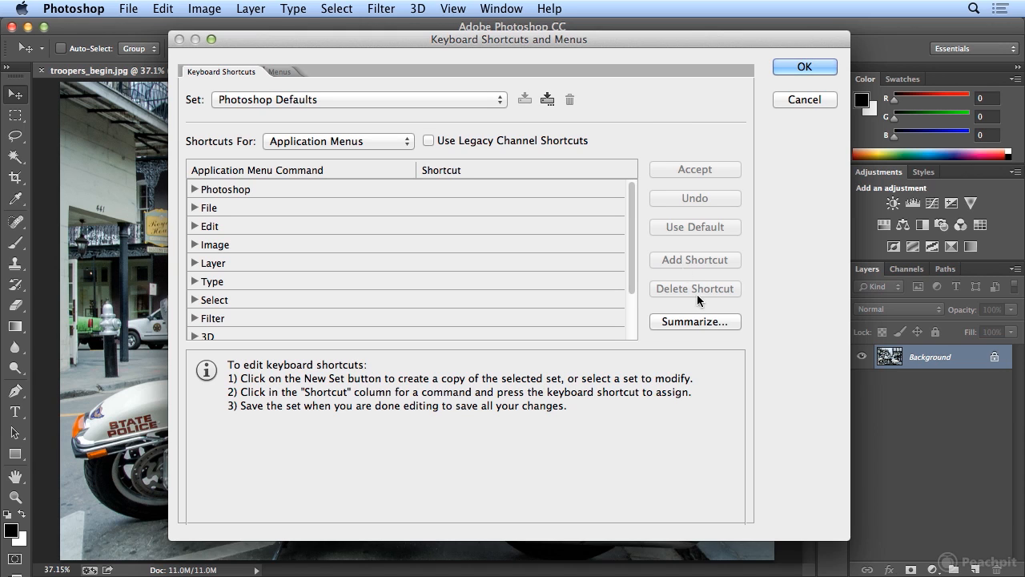
{"action": "left_click", "coordinate": [695, 321]}
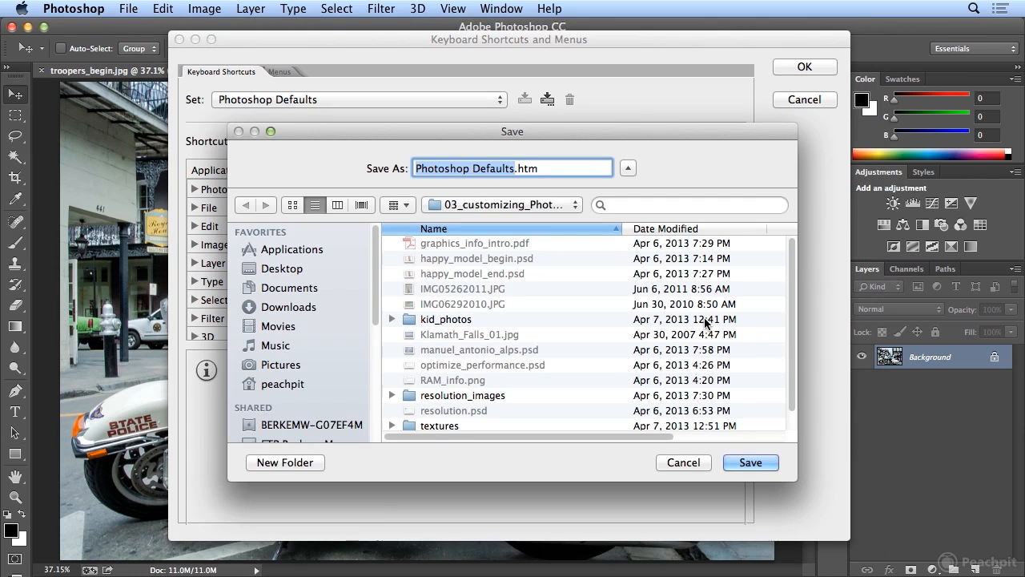
{"action": "left_click", "coordinate": [283, 269]}
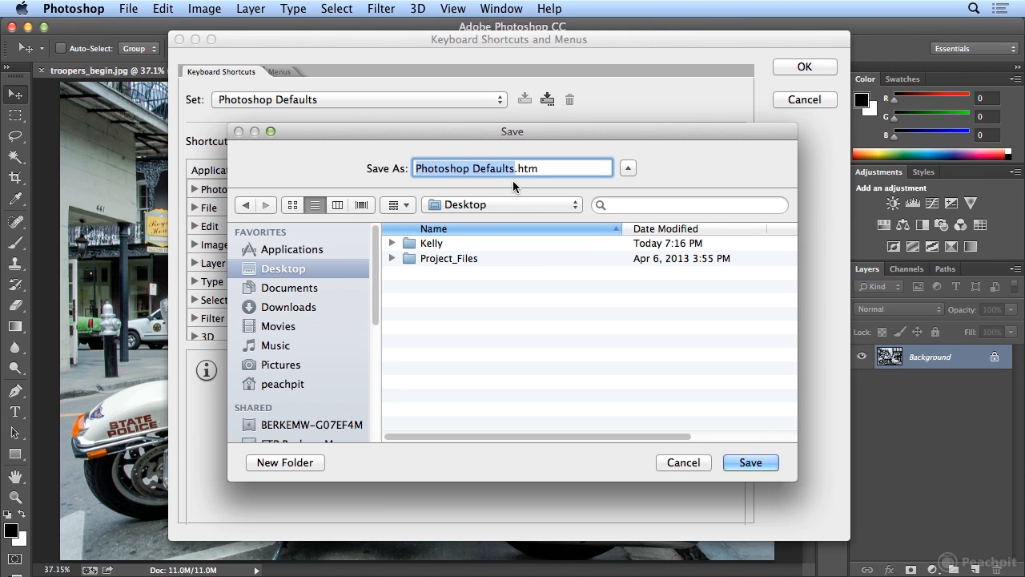
{"action": "left_click", "coordinate": [753, 460]}
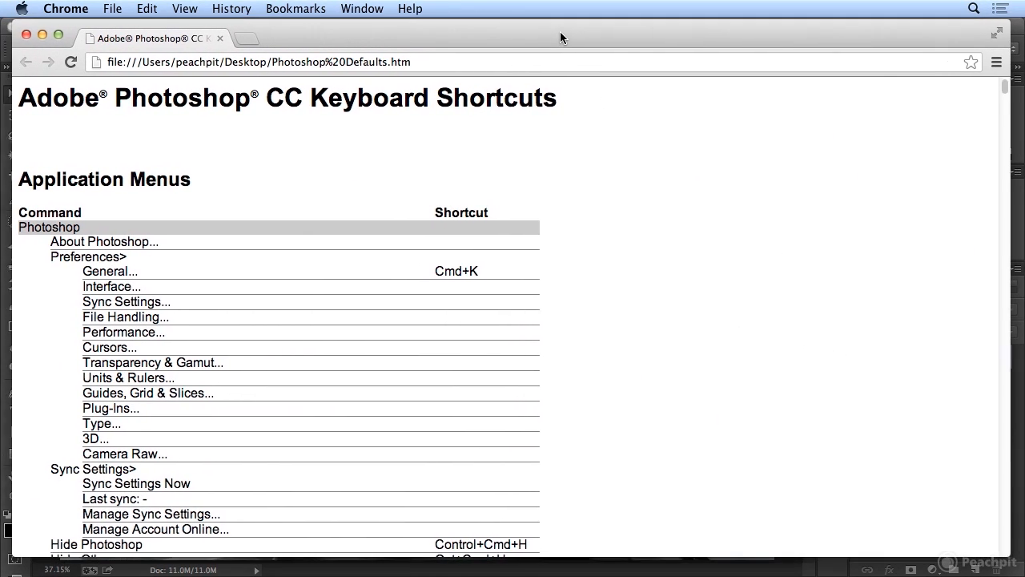
Browse the exported shortcut summary in Chrome and search the page for "type"
{"action": "left_click_drag", "start_coordinate": [559, 33], "coordinate": [547, 31]}
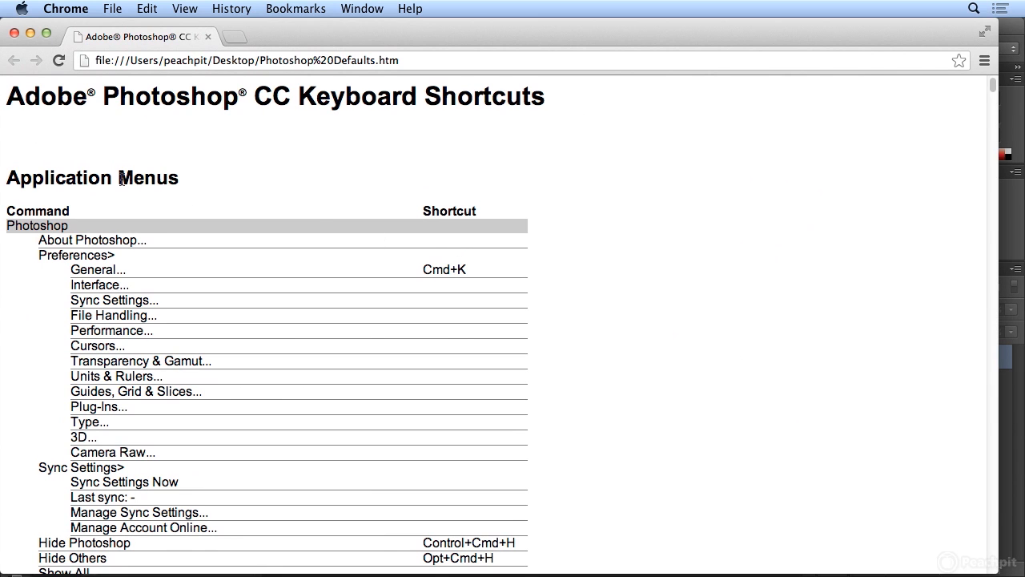
{"action": "scroll", "coordinate": [167, 229], "scroll_direction": "down", "scroll_amount": 5}
{"action": "scroll", "coordinate": [168, 227], "scroll_direction": "down", "scroll_amount": 15}
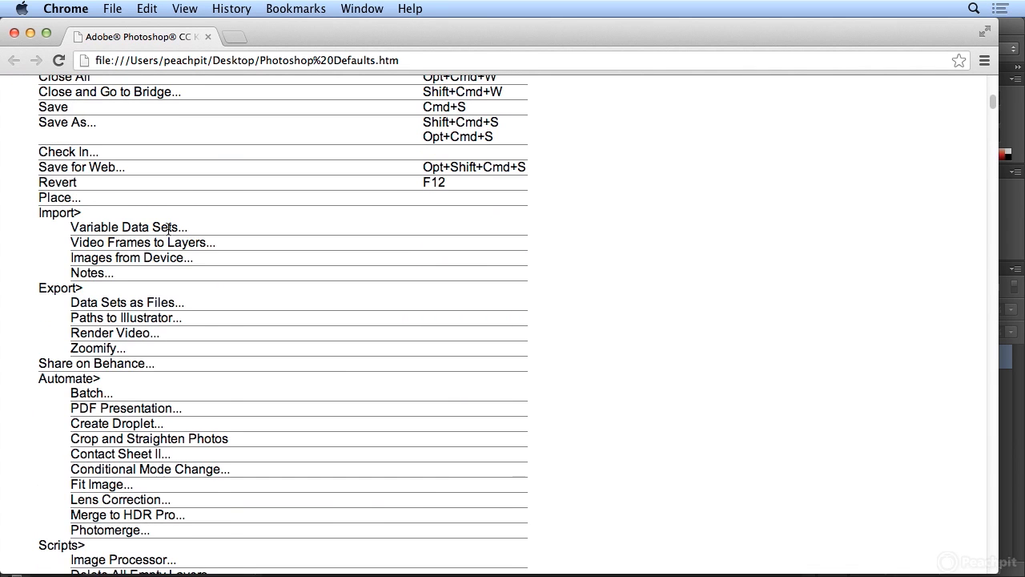
{"action": "scroll", "coordinate": [168, 228], "scroll_direction": "down", "scroll_amount": 16}
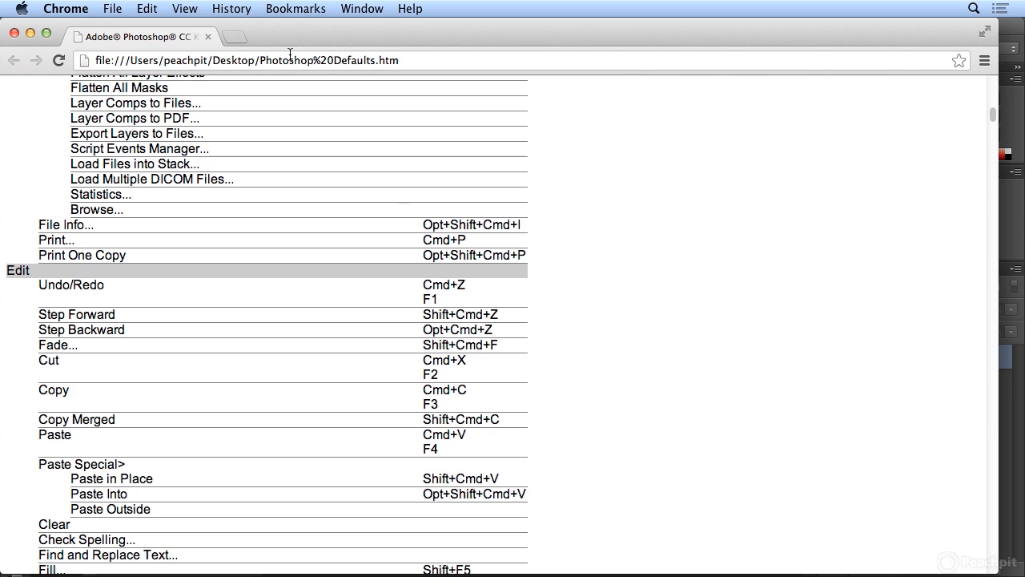
{"action": "left_click", "coordinate": [137, 8]}
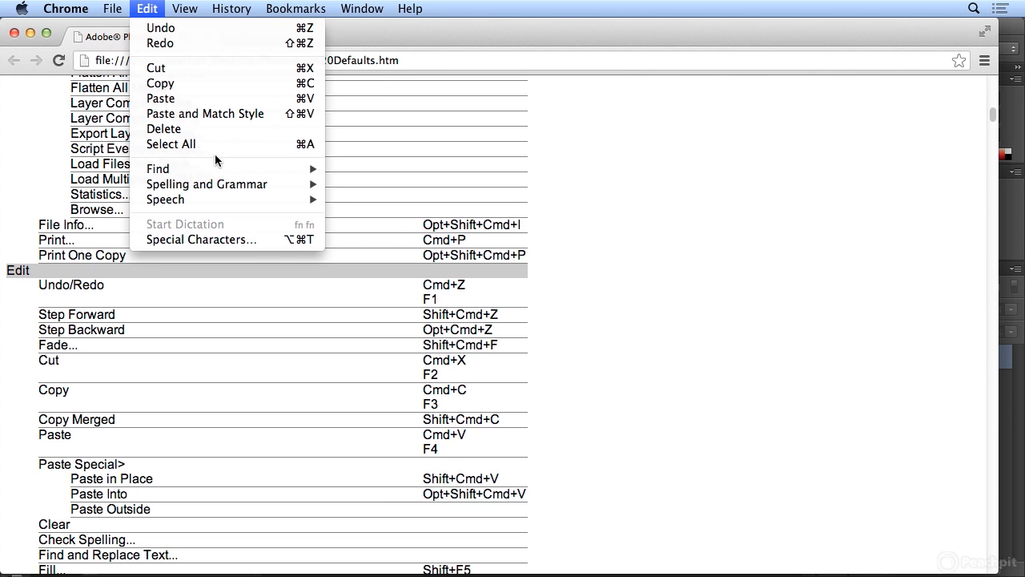
{"action": "mouse_move", "coordinate": [240, 169]}
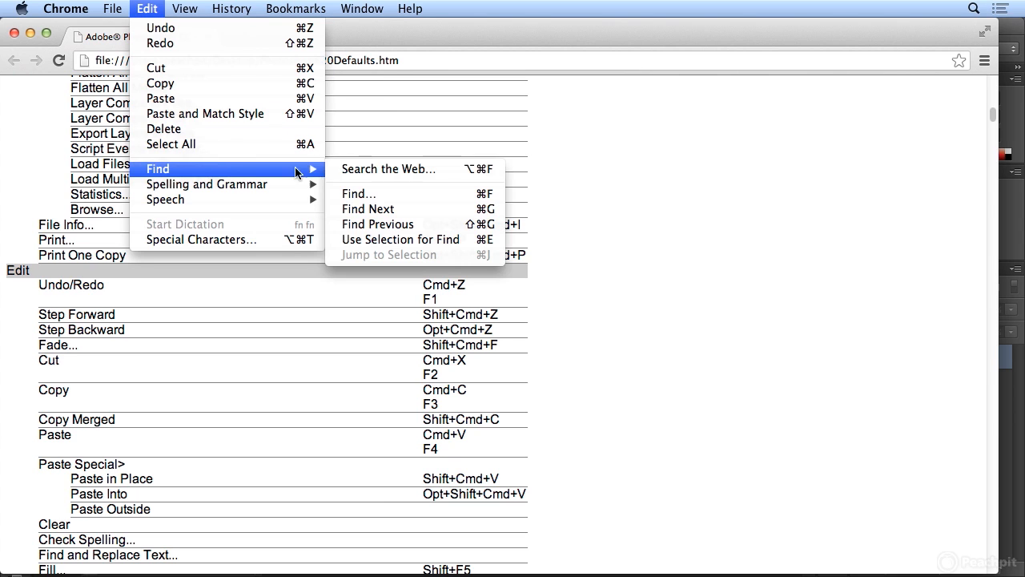
{"action": "left_click", "coordinate": [426, 198]}
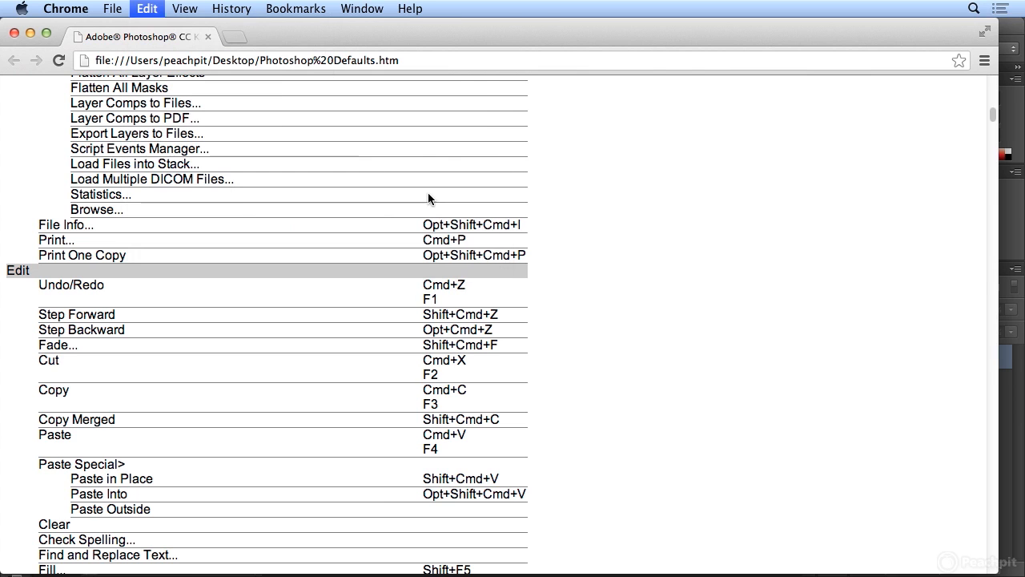
{"action": "type", "text": "type"}
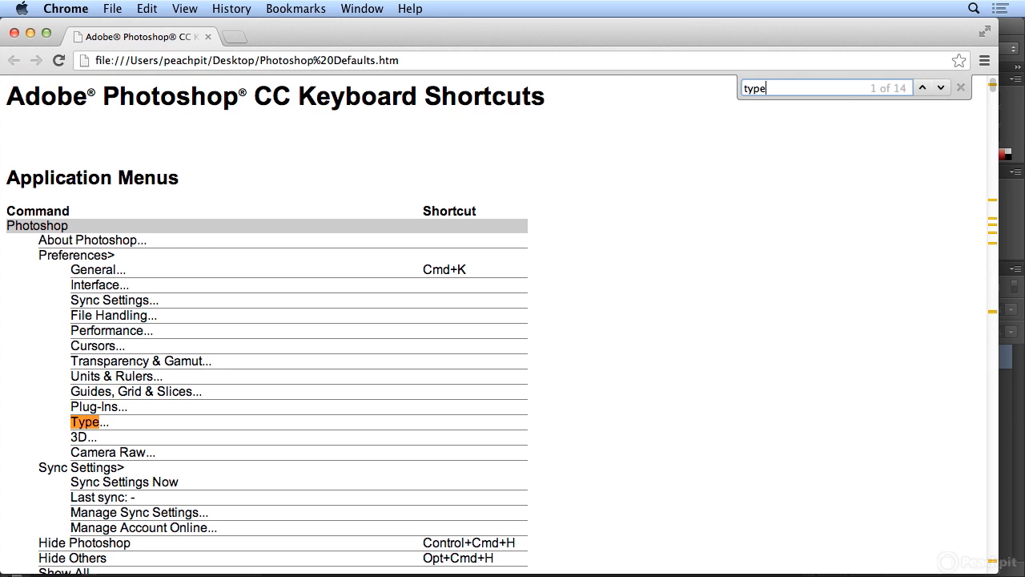
Go through all the matches for "type" in the shortcut summary, checking the shortcuts of the type tools
{"action": "left_click", "coordinate": [941, 88]}
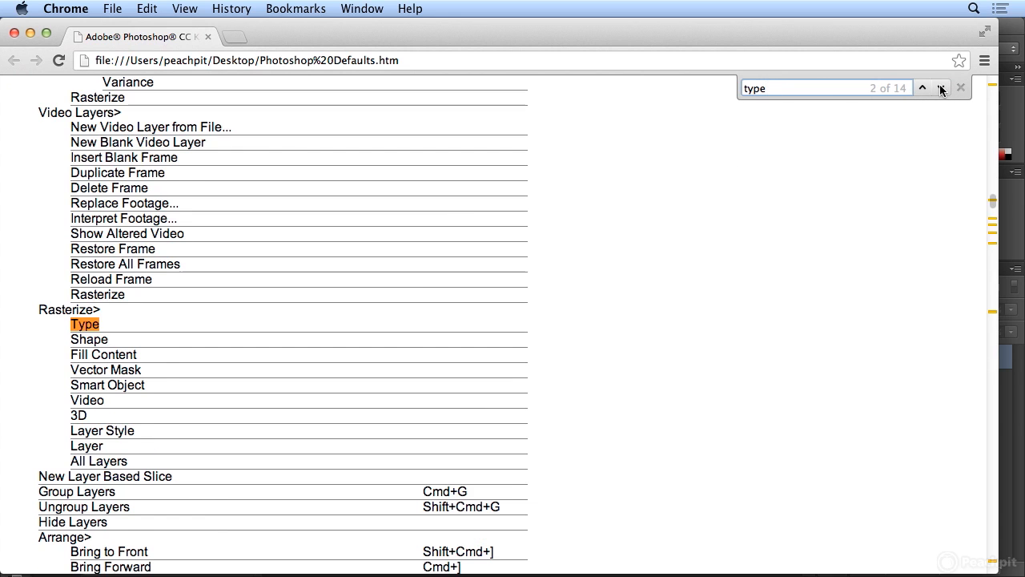
{"action": "left_click", "coordinate": [941, 88]}
{"action": "left_click", "coordinate": [941, 88]}
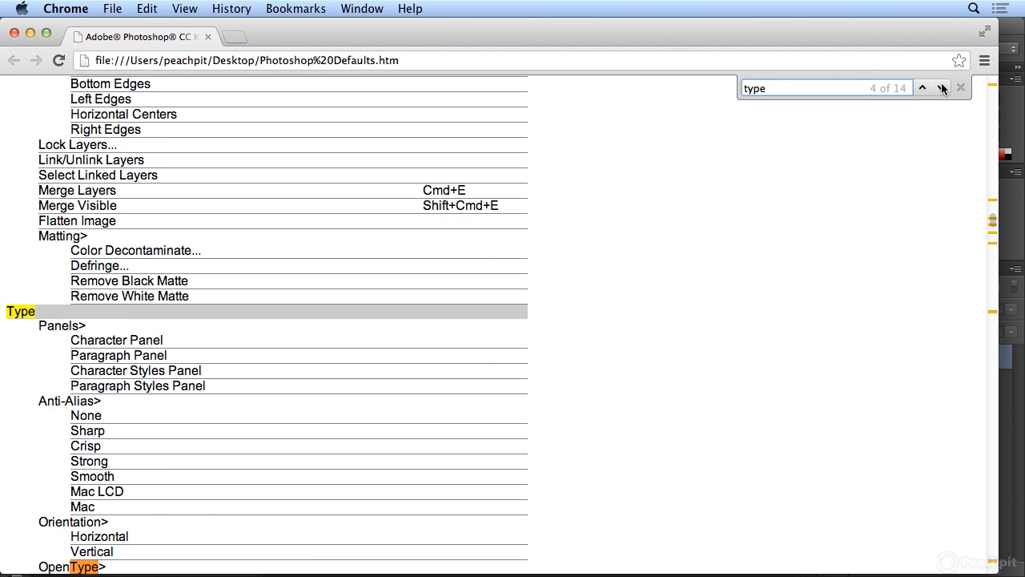
{"action": "left_click", "coordinate": [941, 88]}
{"action": "left_click", "coordinate": [941, 88]}
{"action": "left_click", "coordinate": [941, 88]}
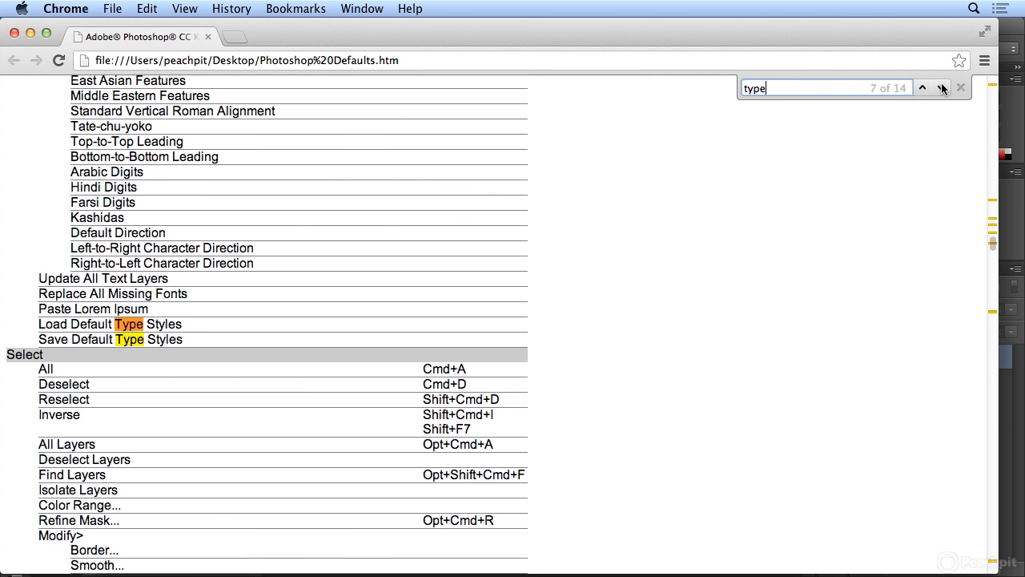
{"action": "left_click", "coordinate": [941, 88]}
{"action": "left_click", "coordinate": [941, 88]}
{"action": "left_click", "coordinate": [941, 88]}
{"action": "left_click", "coordinate": [941, 88]}
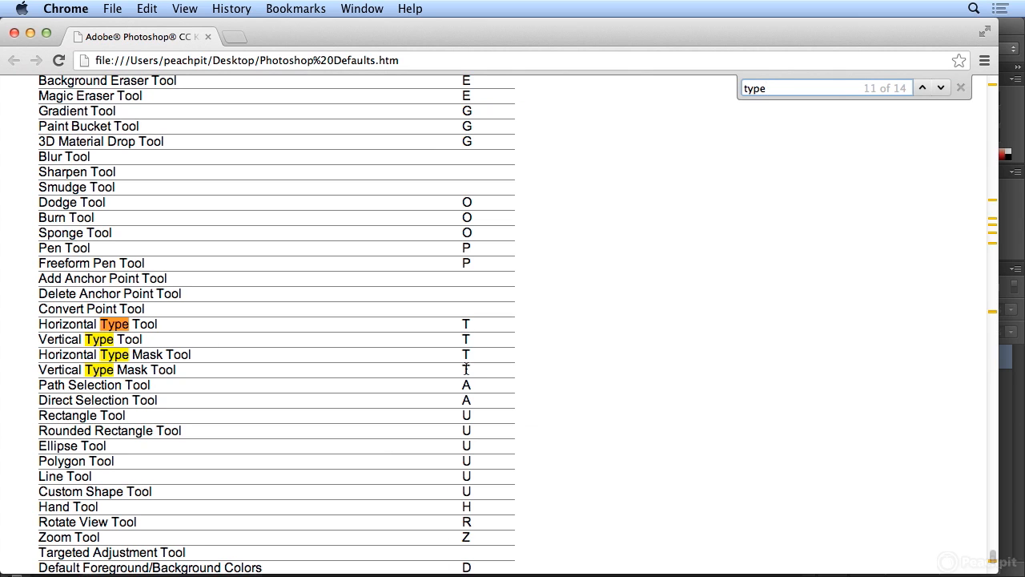
{"action": "left_click", "coordinate": [941, 93]}
{"action": "left_click", "coordinate": [941, 93]}
{"action": "left_click", "coordinate": [941, 93]}
{"action": "left_click", "coordinate": [941, 93]}
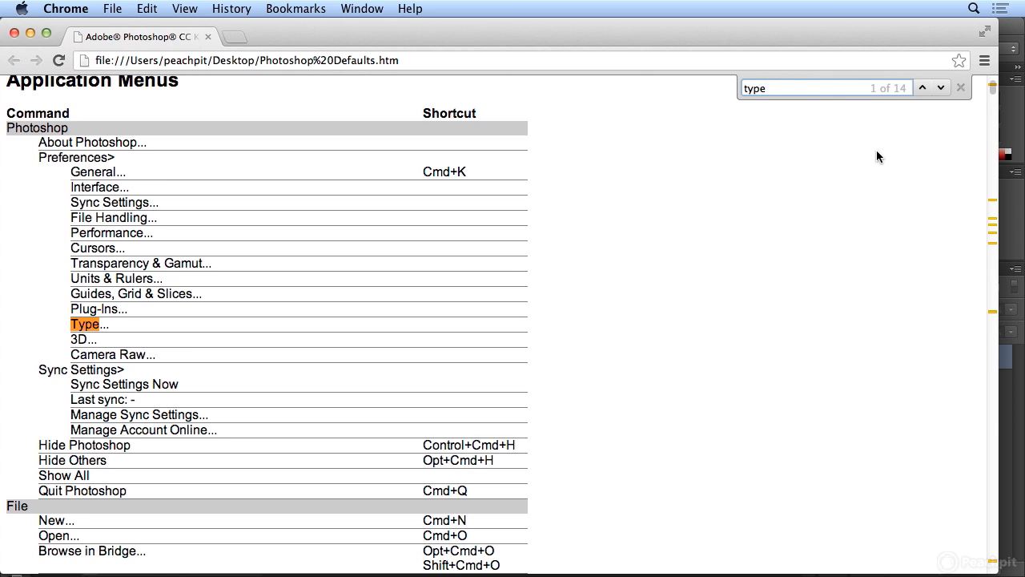
Search the summary for "image size", close the page and return to the shortcuts editor in Photoshop
{"action": "double_click", "coordinate": [781, 89]}
{"action": "type", "text": "image size"}
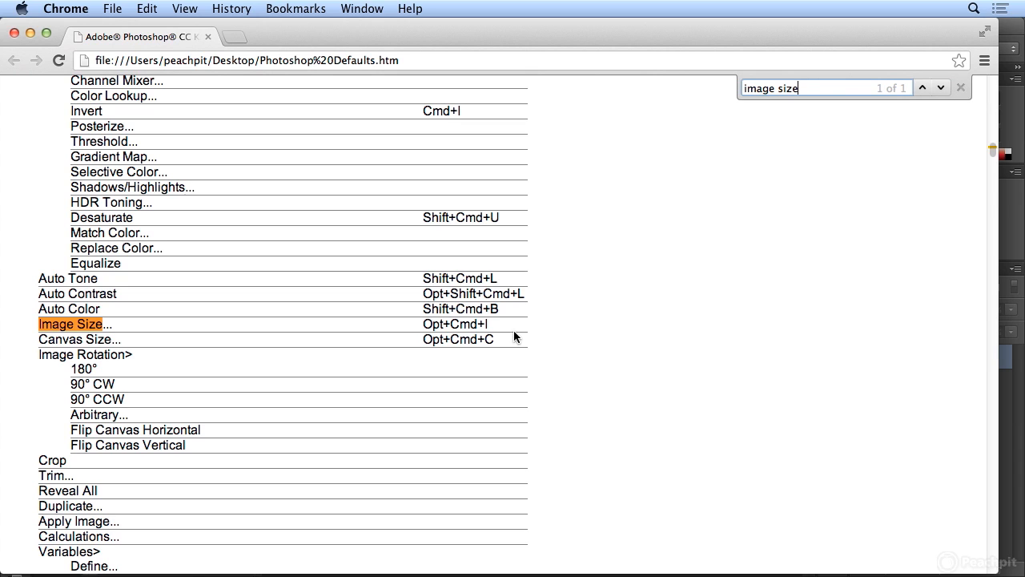
{"action": "left_click", "coordinate": [13, 35]}
{"action": "left_click", "coordinate": [352, 45]}
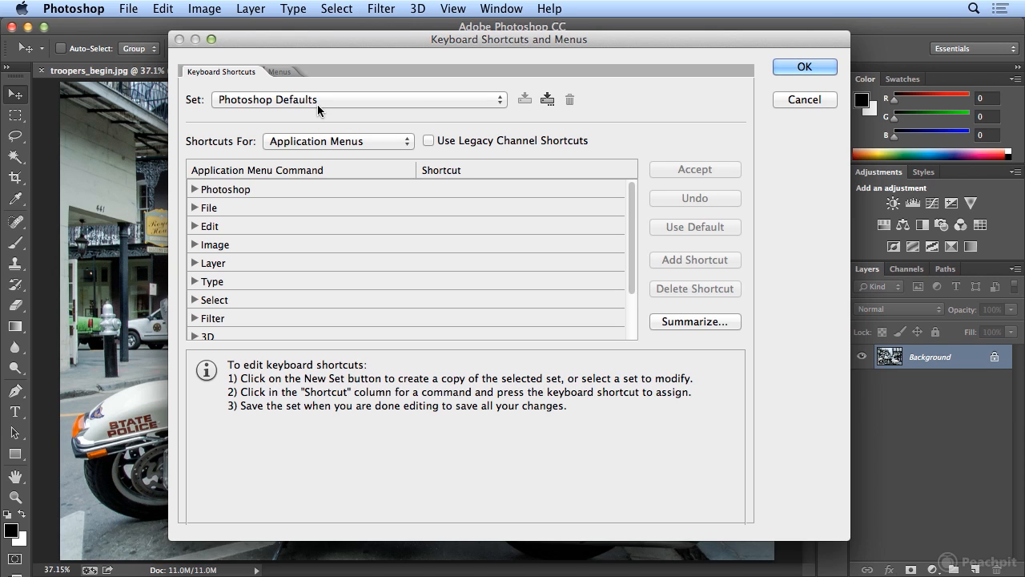
Create a new shortcut set from Photoshop Defaults, named with the owner's first name, in the Keyboard Shortcuts folder
{"action": "left_click", "coordinate": [541, 99]}
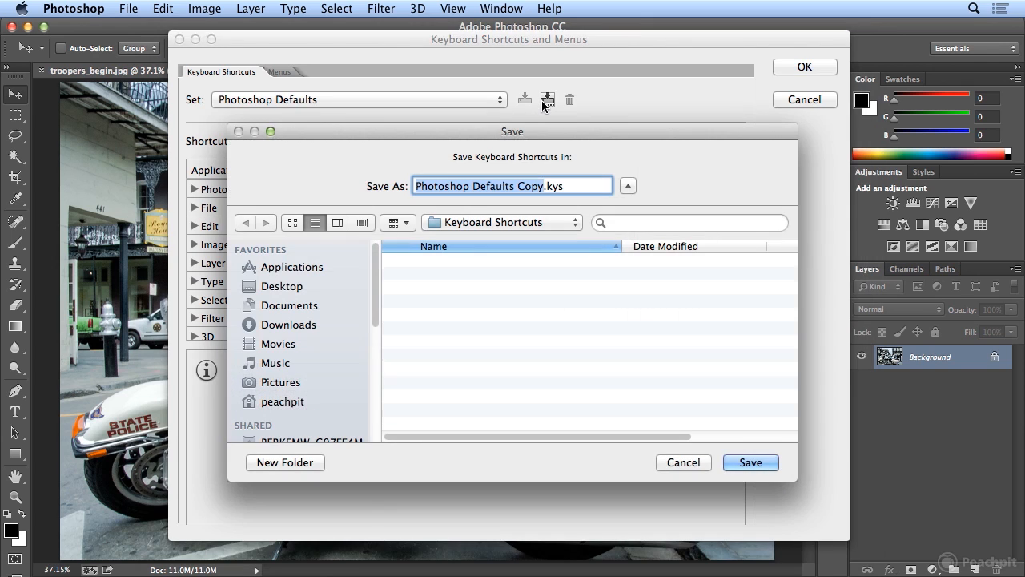
{"action": "type", "text": "Kelly"}
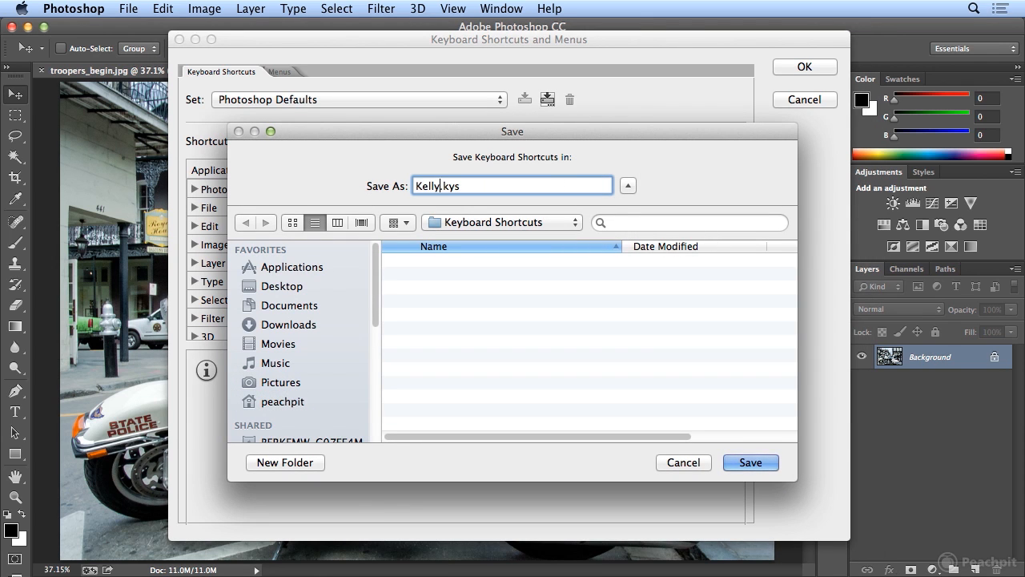
{"action": "left_click", "coordinate": [486, 222]}
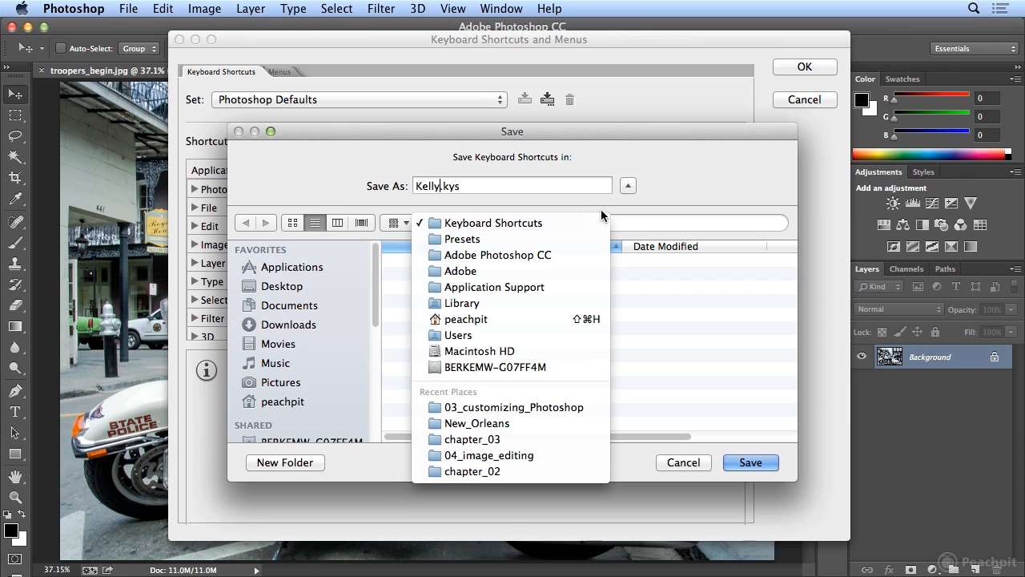
{"action": "left_click", "coordinate": [520, 221]}
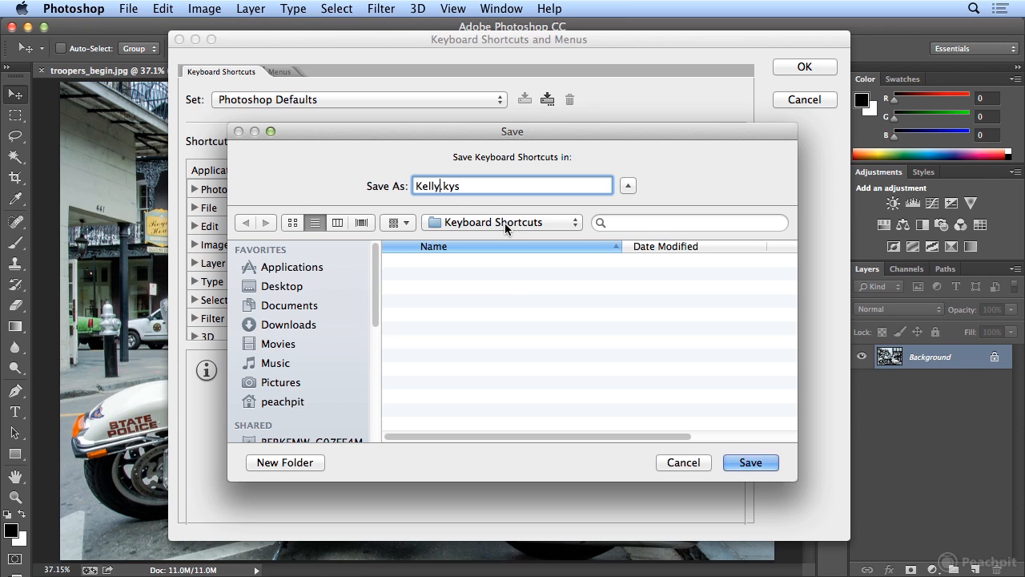
{"action": "left_click", "coordinate": [741, 463]}
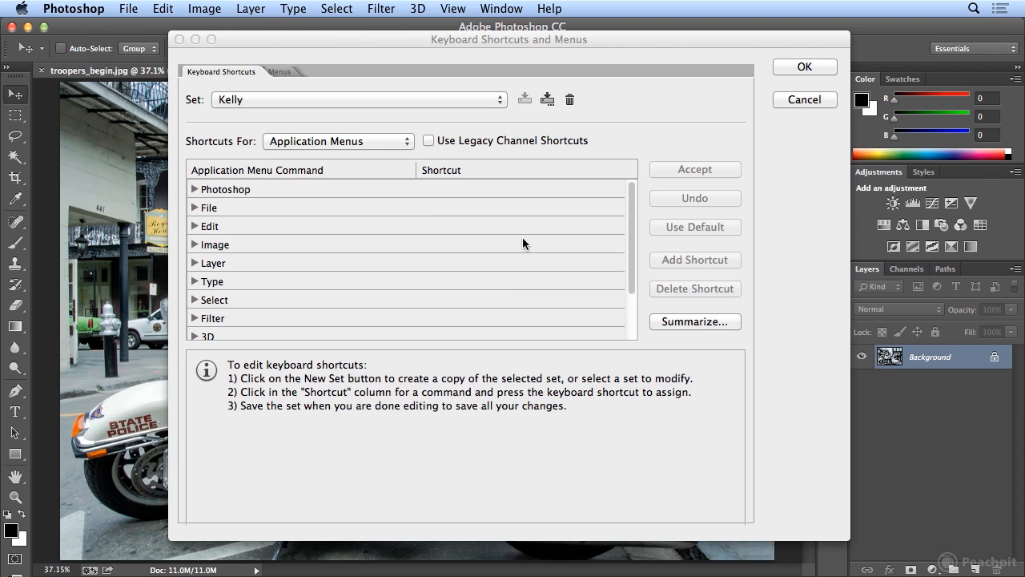
View the Panel Menus shortcuts and switch the shortcut list to Tools
{"action": "left_click", "coordinate": [403, 144]}
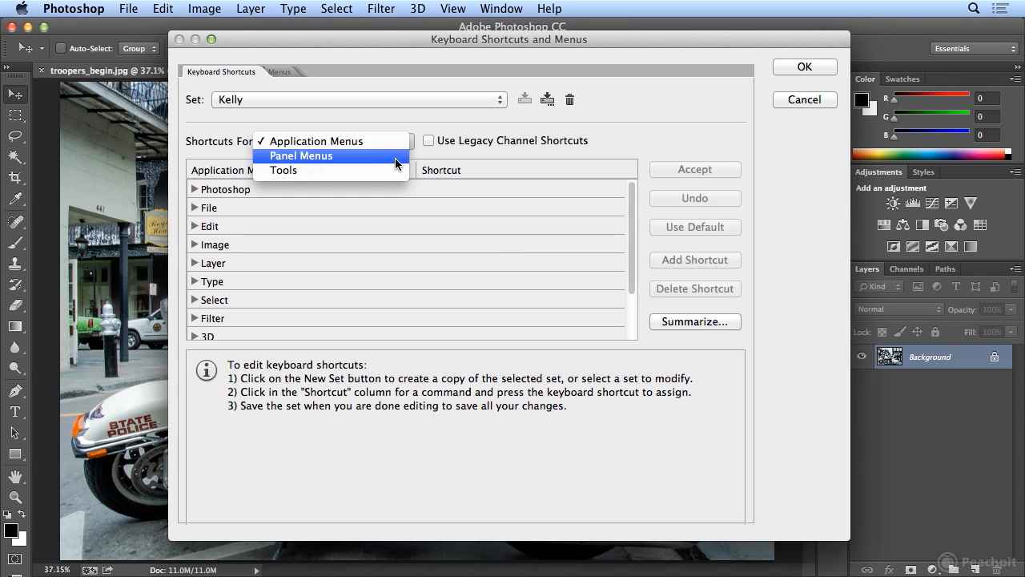
{"action": "left_click", "coordinate": [396, 157]}
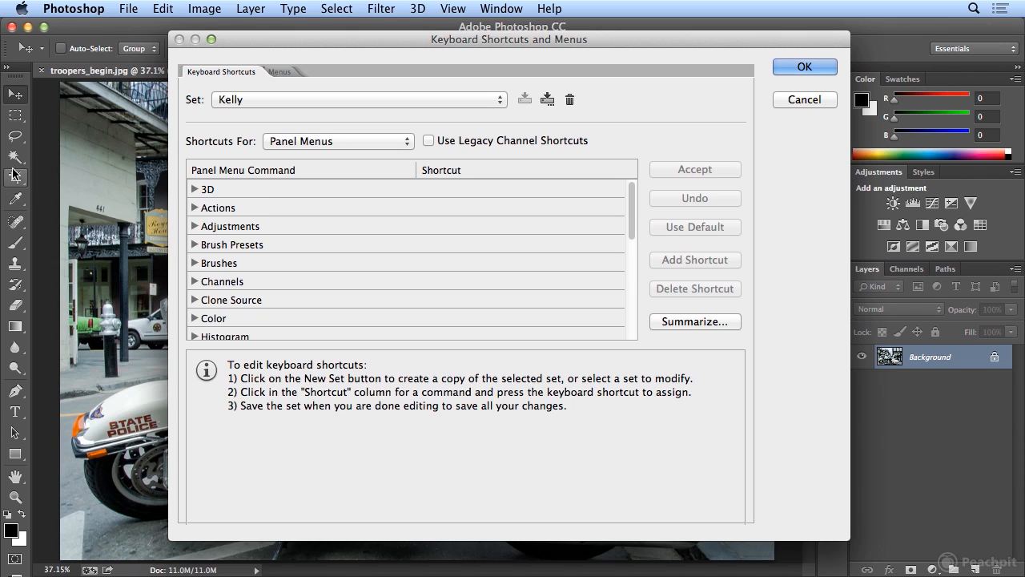
{"action": "left_click", "coordinate": [376, 144]}
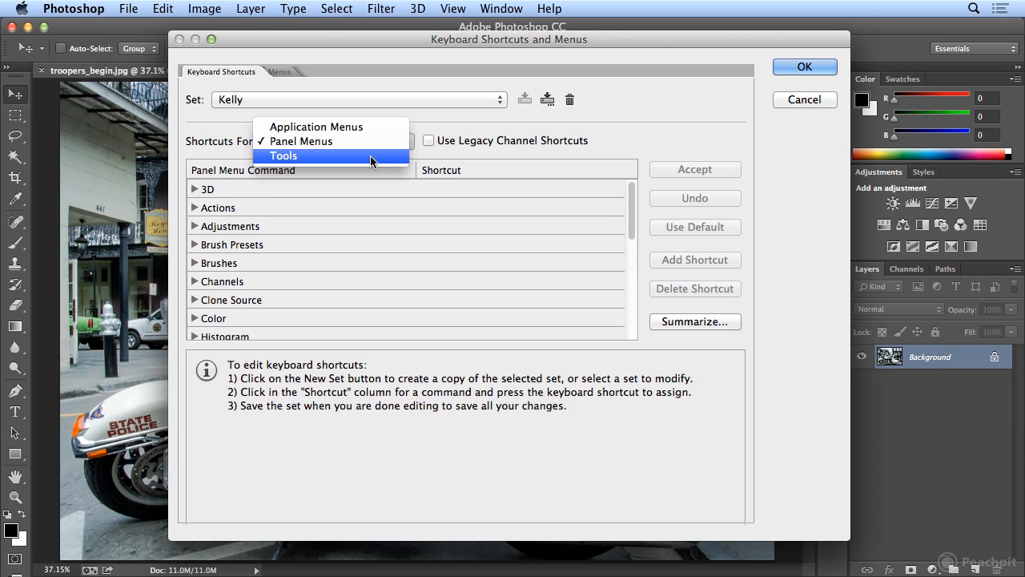
{"action": "left_click", "coordinate": [370, 155]}
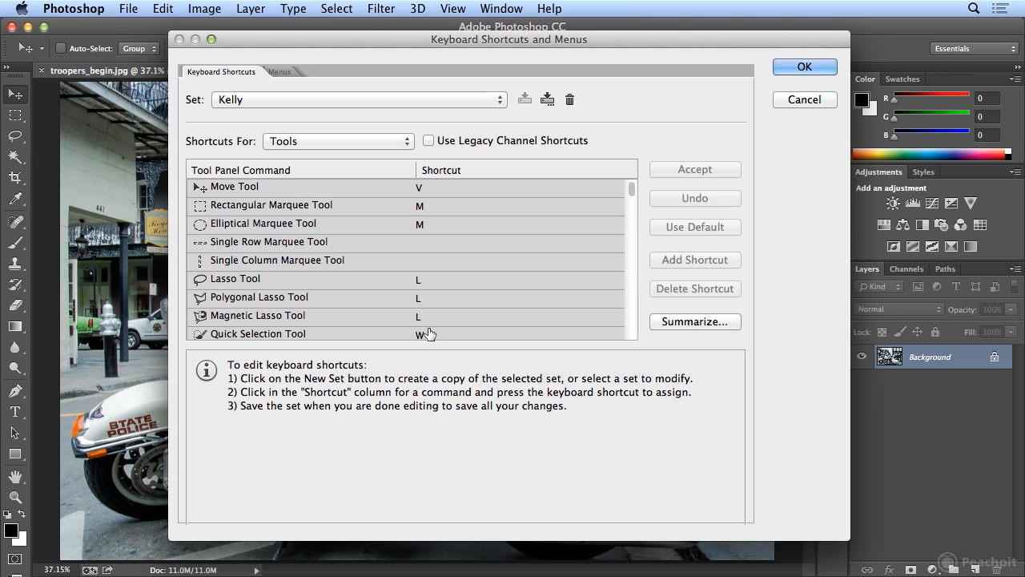
Assign the shortcut R to the Blur Tool, accept the reassignment and go to the conflicting tool
{"action": "left_click", "coordinate": [631, 313]}
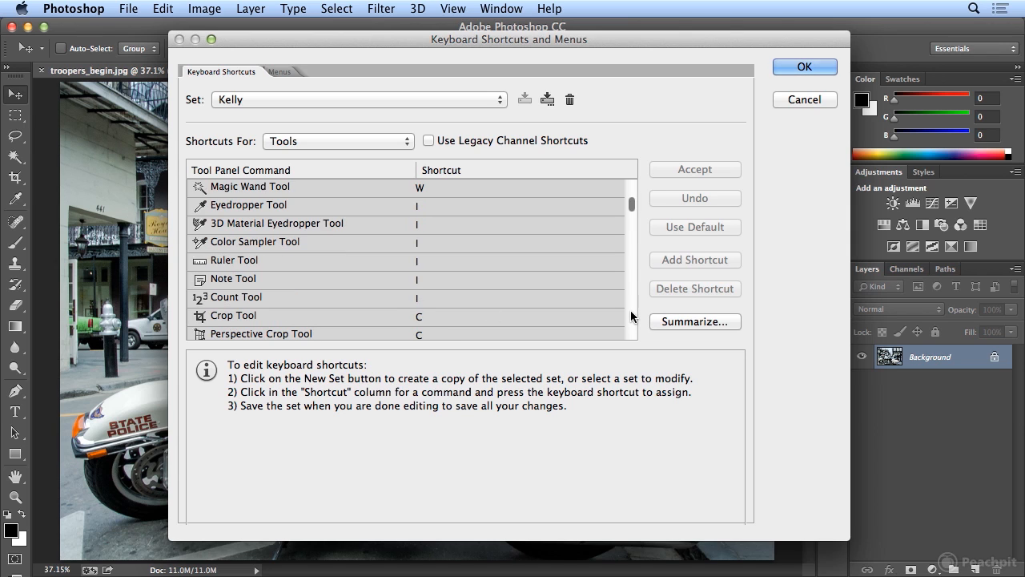
{"action": "left_click", "coordinate": [631, 312]}
{"action": "left_click", "coordinate": [631, 312]}
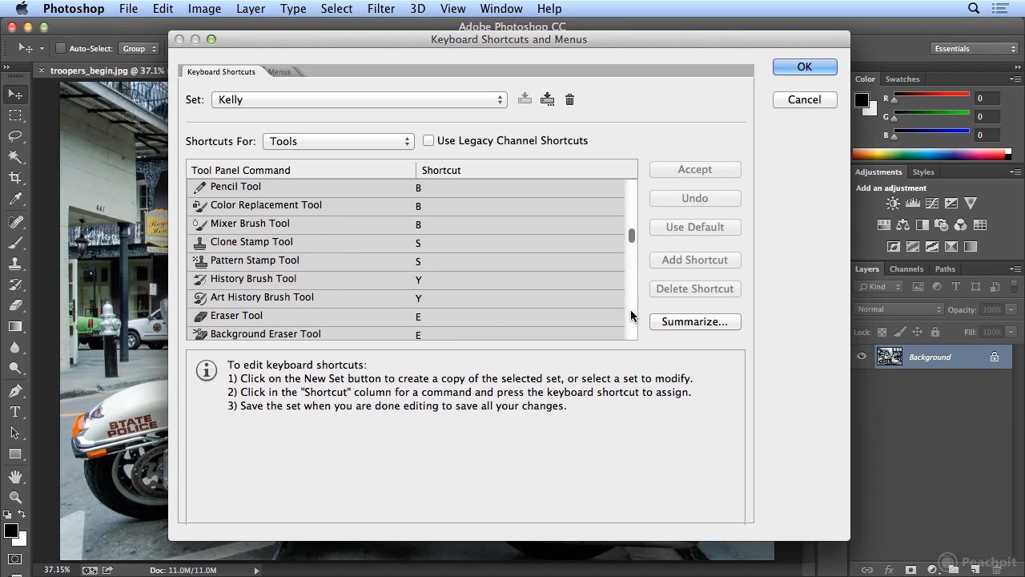
{"action": "left_click", "coordinate": [631, 315]}
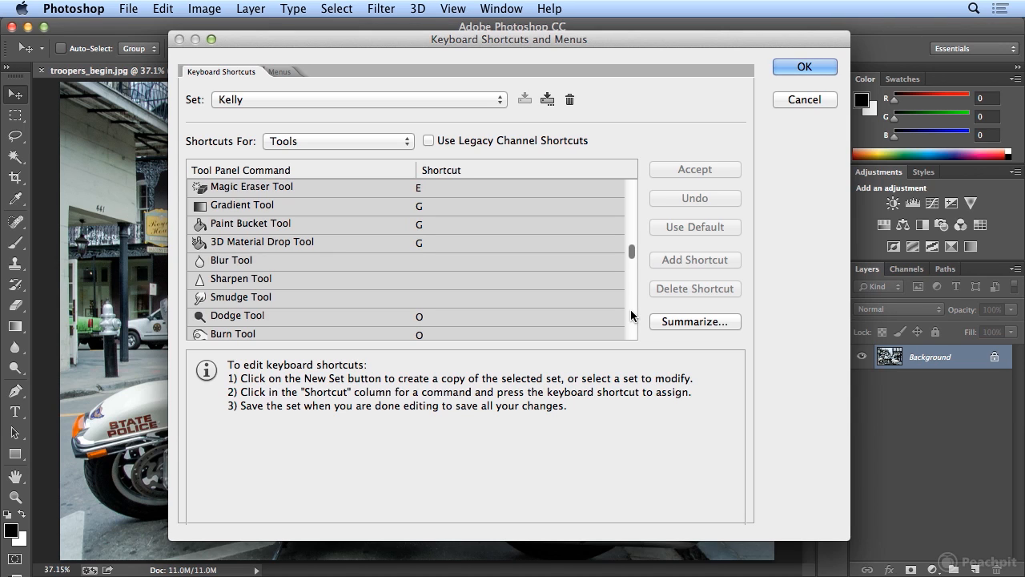
{"action": "left_click", "coordinate": [340, 265]}
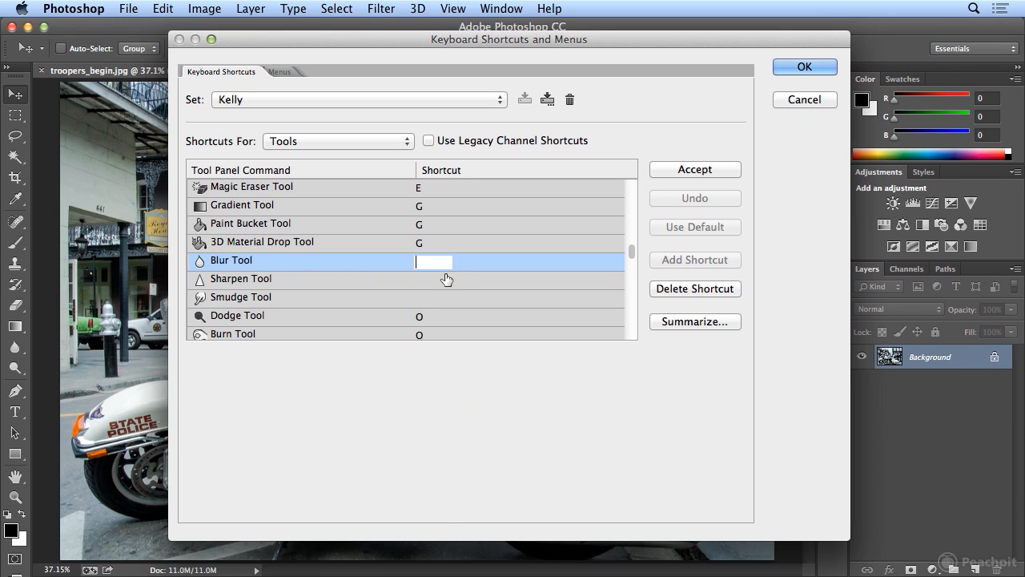
{"action": "key", "text": "r"}
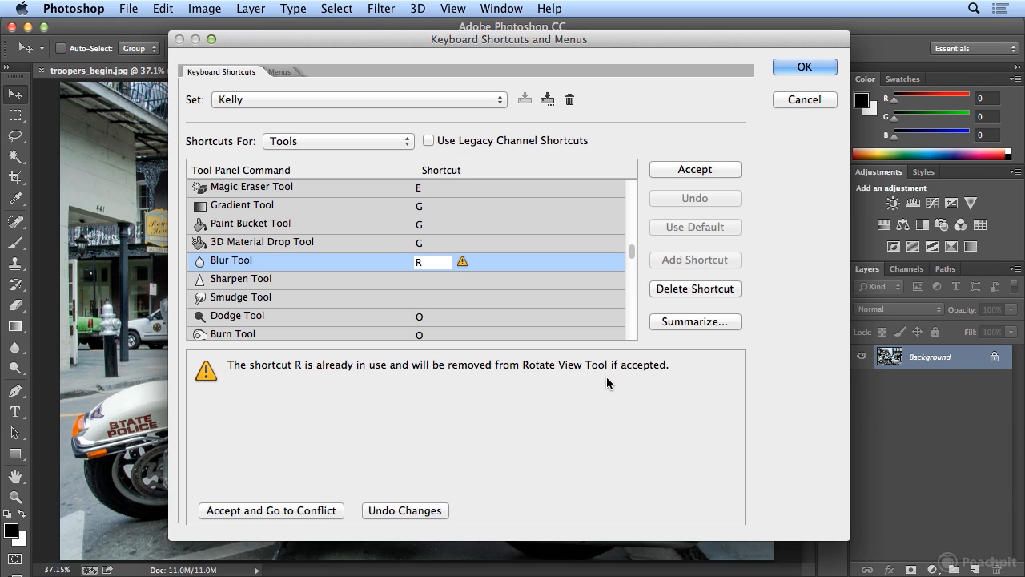
{"action": "left_click", "coordinate": [279, 509]}
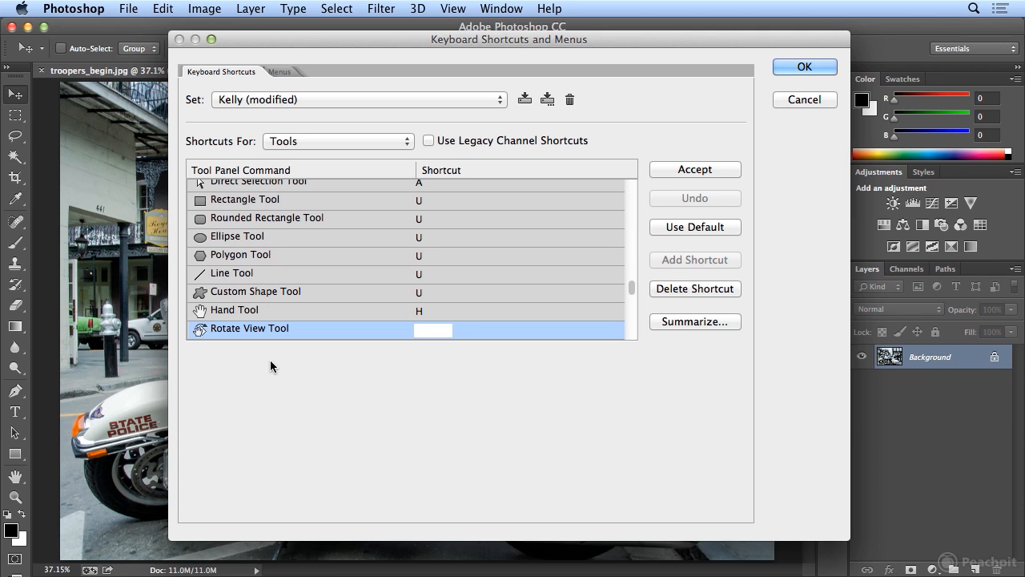
Assign F2 to the Select > Modify > Expand command among the application menu shortcuts, accept it and close the shortcuts editor
{"action": "left_click", "coordinate": [335, 136]}
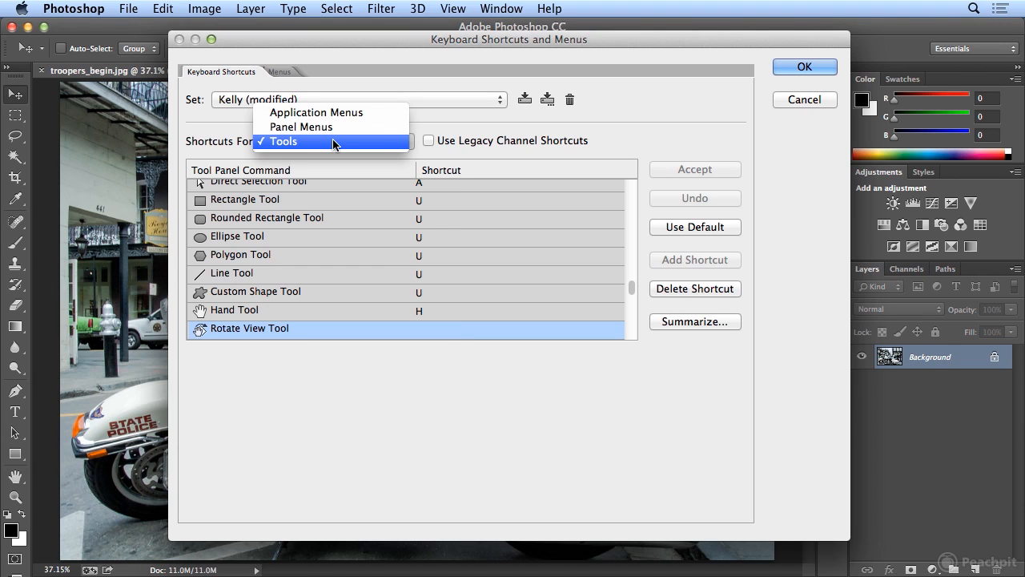
{"action": "left_click", "coordinate": [333, 116]}
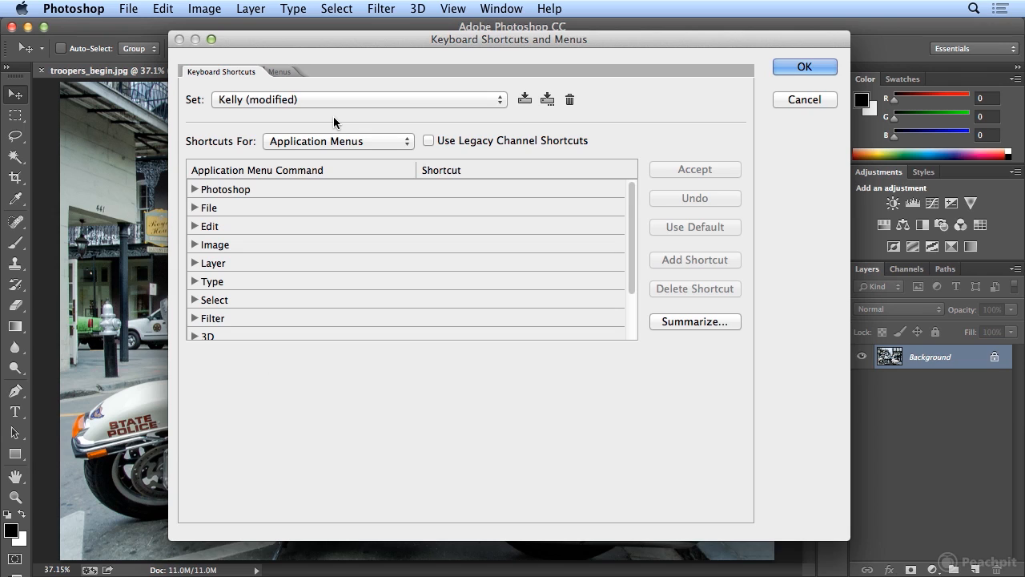
{"action": "left_click", "coordinate": [193, 300]}
{"action": "scroll", "coordinate": [633, 215], "scroll_direction": "down", "scroll_amount": 1}
{"action": "left_click_drag", "start_coordinate": [632, 214], "coordinate": [629, 272]}
{"action": "left_click", "coordinate": [446, 299]}
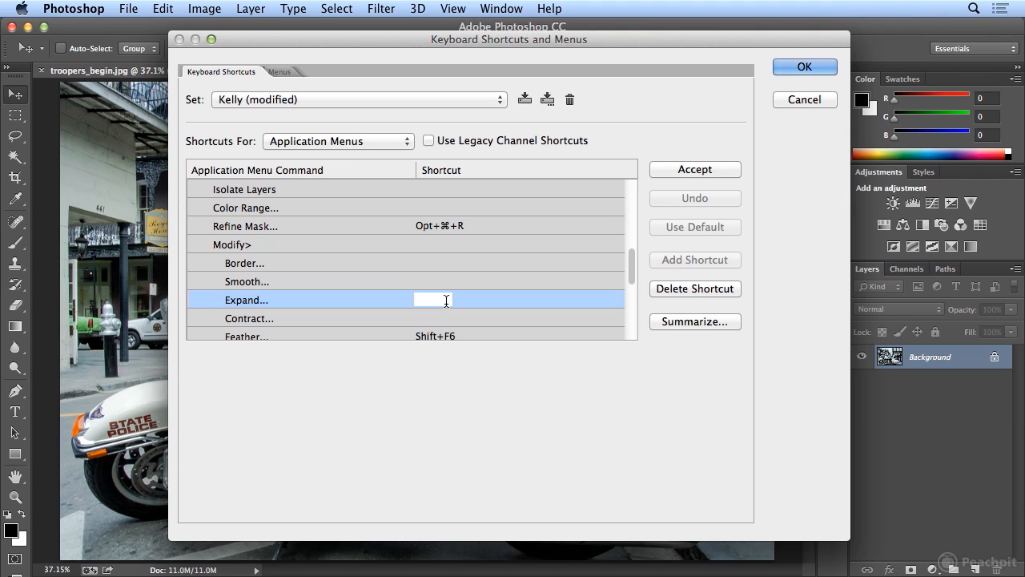
{"action": "key", "text": "F1"}
{"action": "key", "text": "F2"}
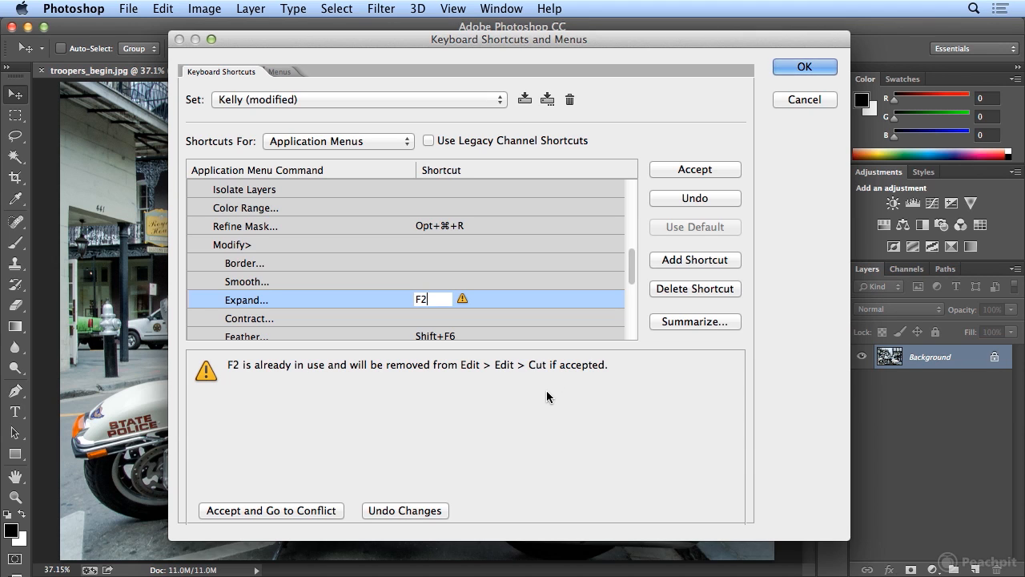
{"action": "left_click", "coordinate": [718, 163]}
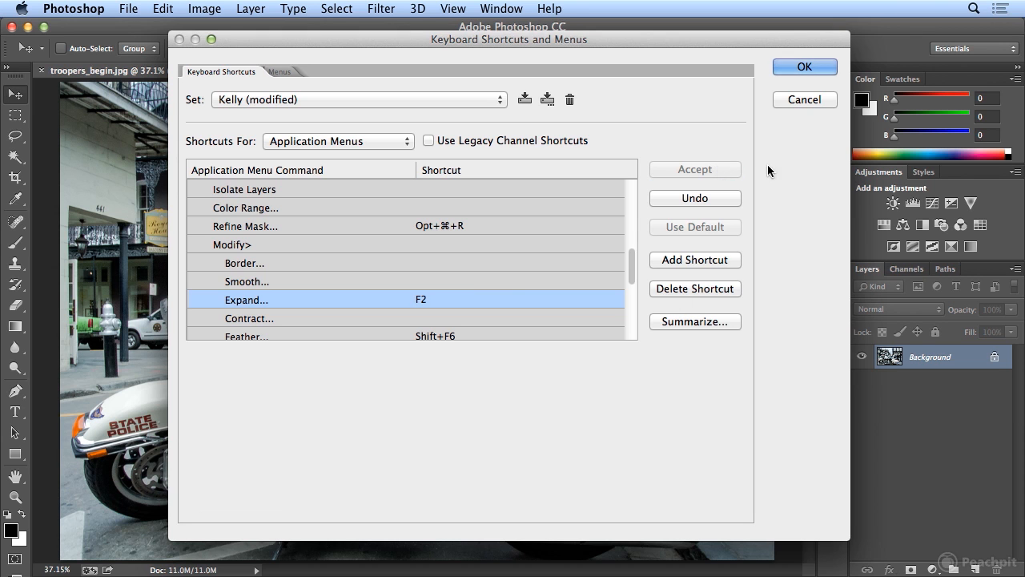
{"action": "left_click", "coordinate": [804, 67]}
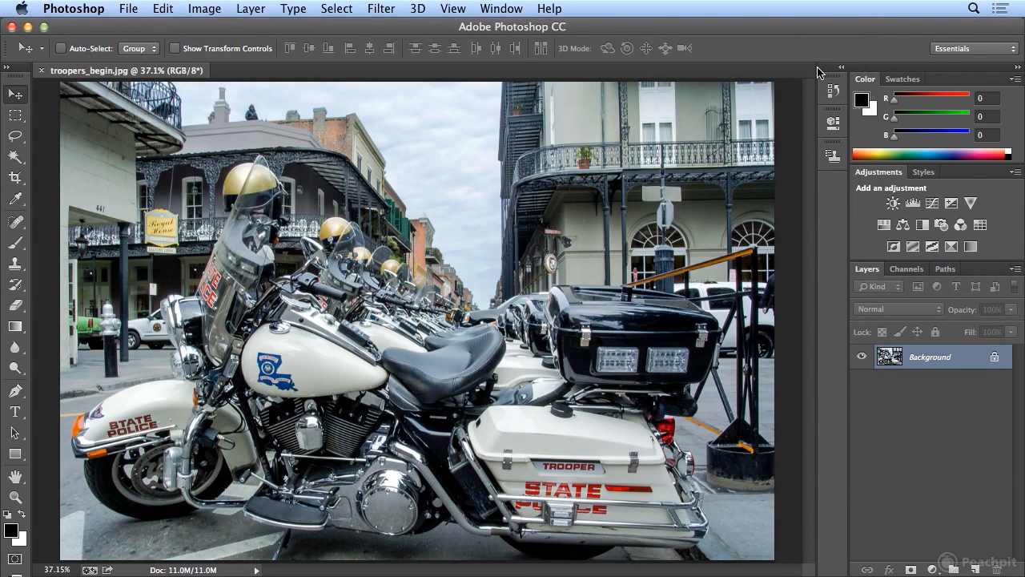
Test the new Blur Tool shortcut and, with a rectangular marquee around the front motorcycle's windshield, the Expand shortcut, cancelling the expansion
{"action": "key", "text": "r"}
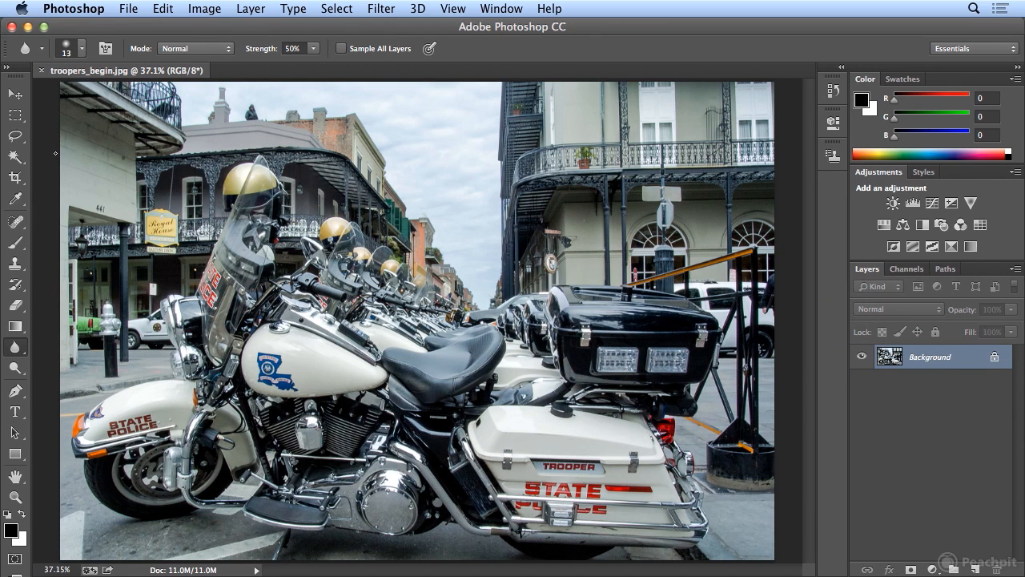
{"action": "left_click", "coordinate": [15, 117]}
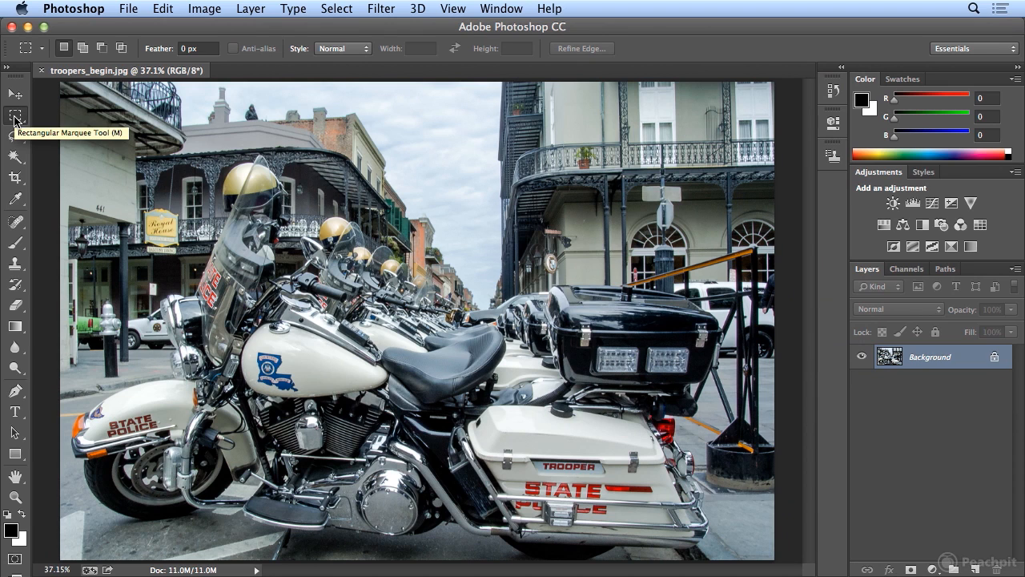
{"action": "left_click_drag", "start_coordinate": [192, 142], "coordinate": [323, 253]}
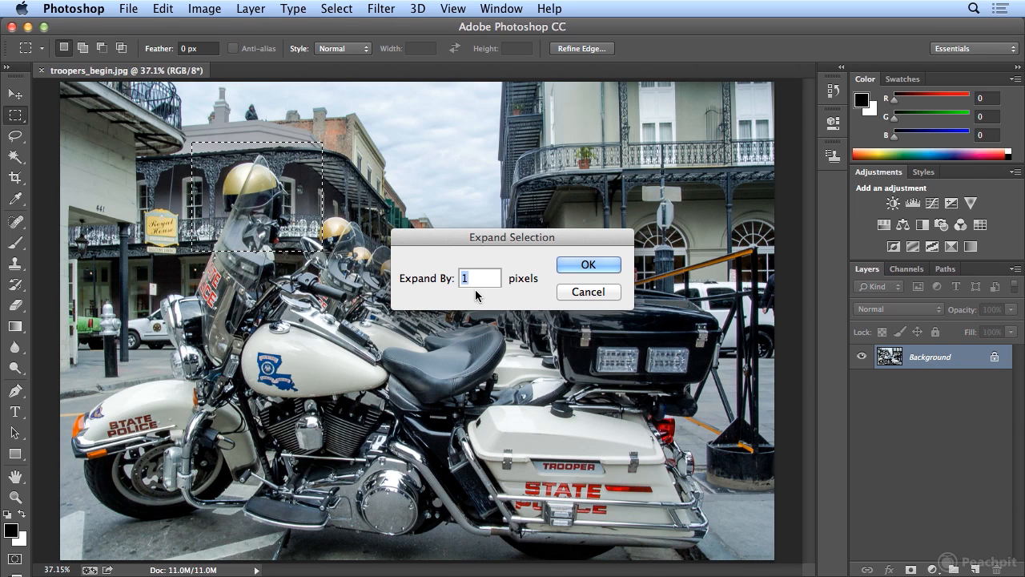
{"action": "left_click", "coordinate": [590, 292]}
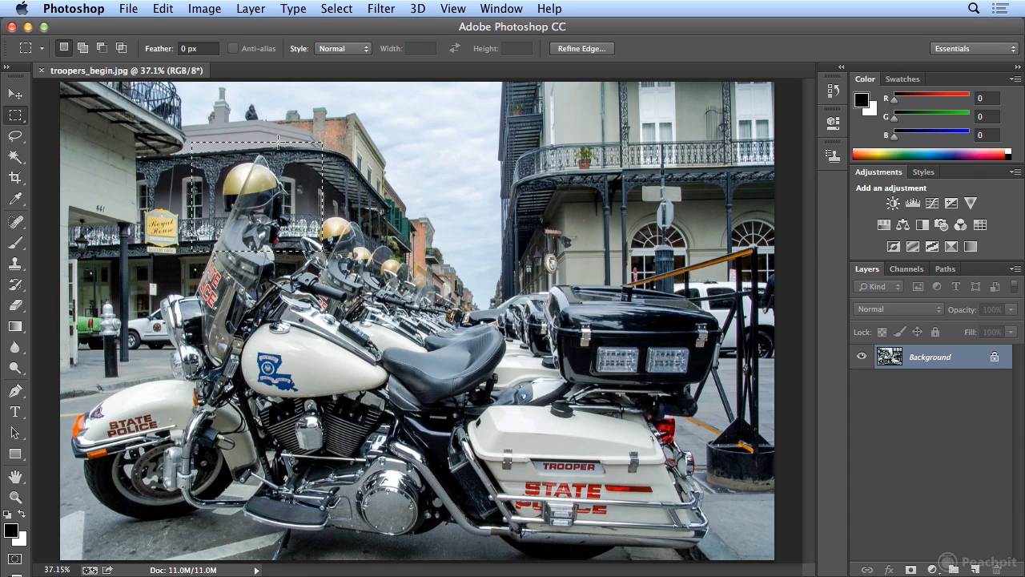
{"action": "left_click", "coordinate": [250, 8]}
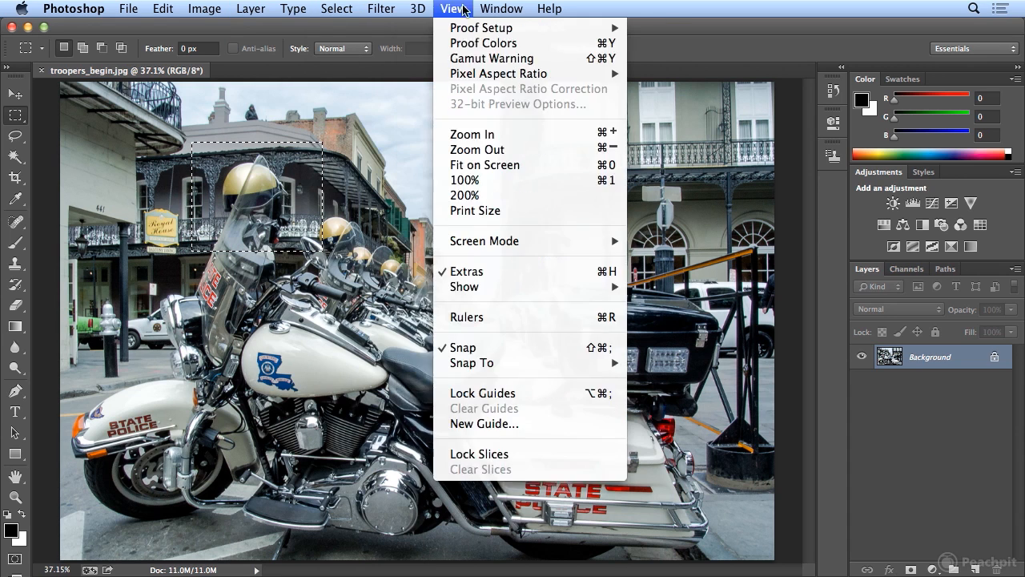
{"action": "mouse_move", "coordinate": [309, 8]}
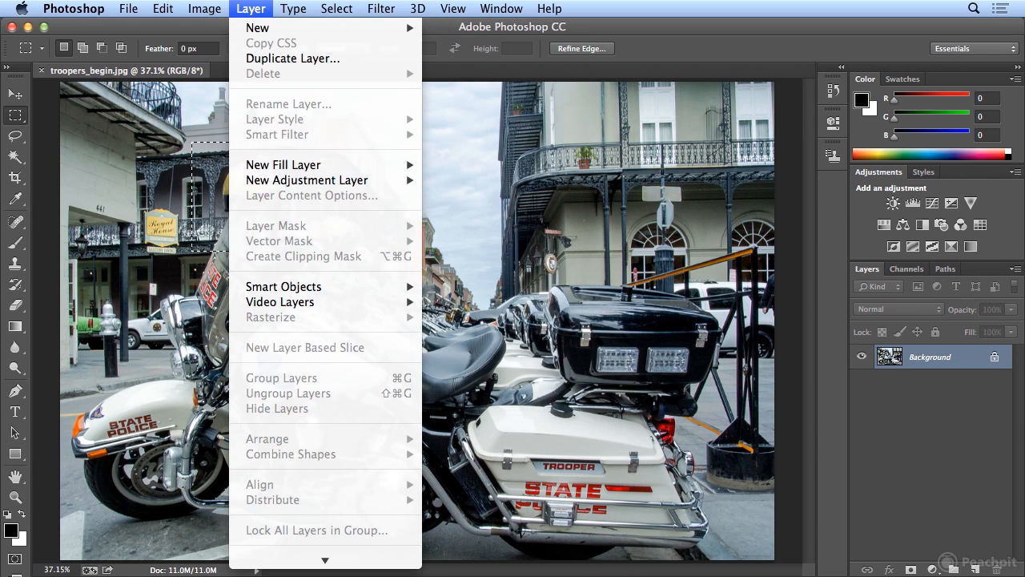
{"action": "mouse_move", "coordinate": [204, 8]}
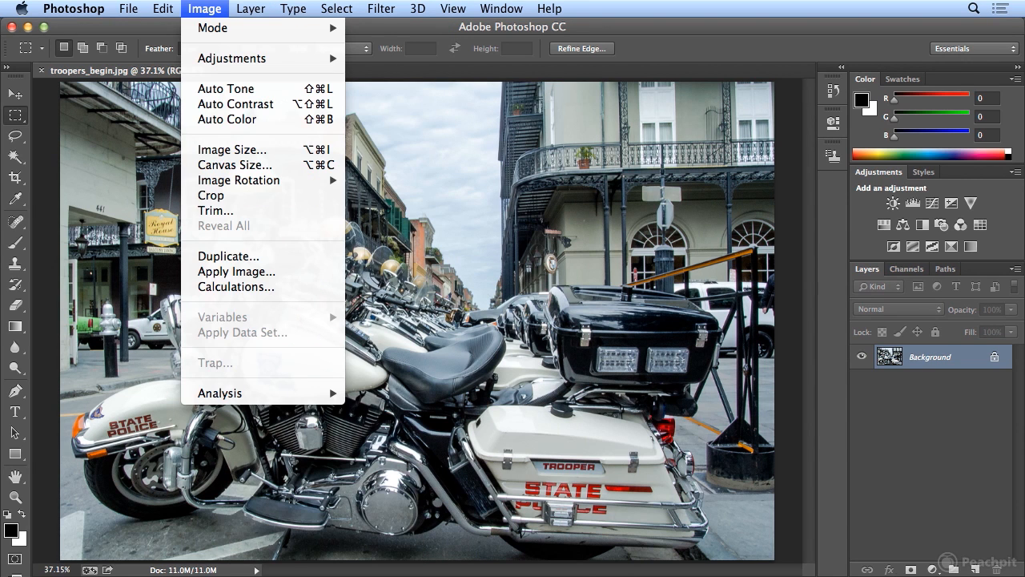
{"action": "left_click", "coordinate": [218, 6]}
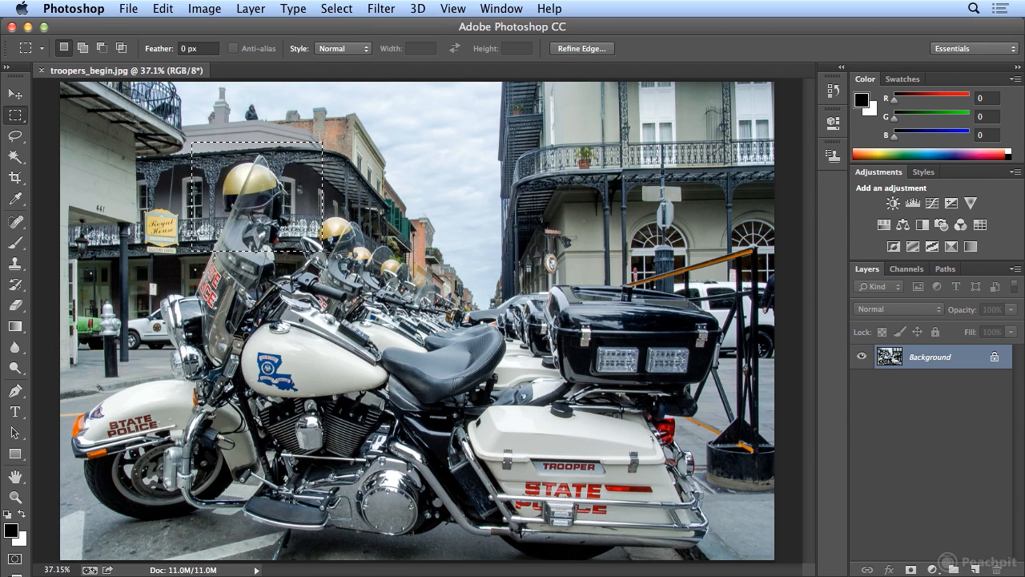
Bring up the editing commands that include the keyboard shortcut and menu customization options
{"action": "left_click", "coordinate": [164, 8]}
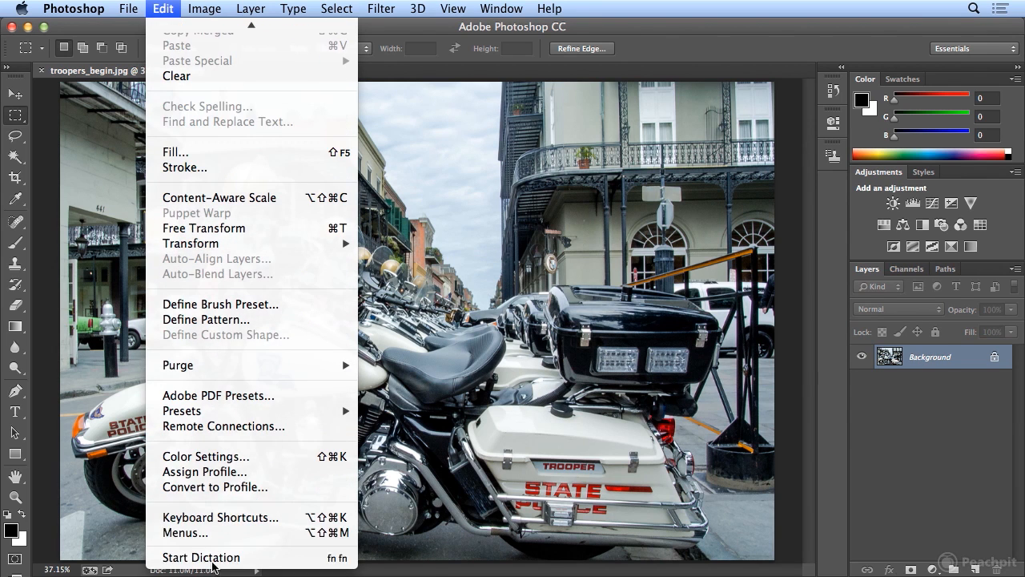